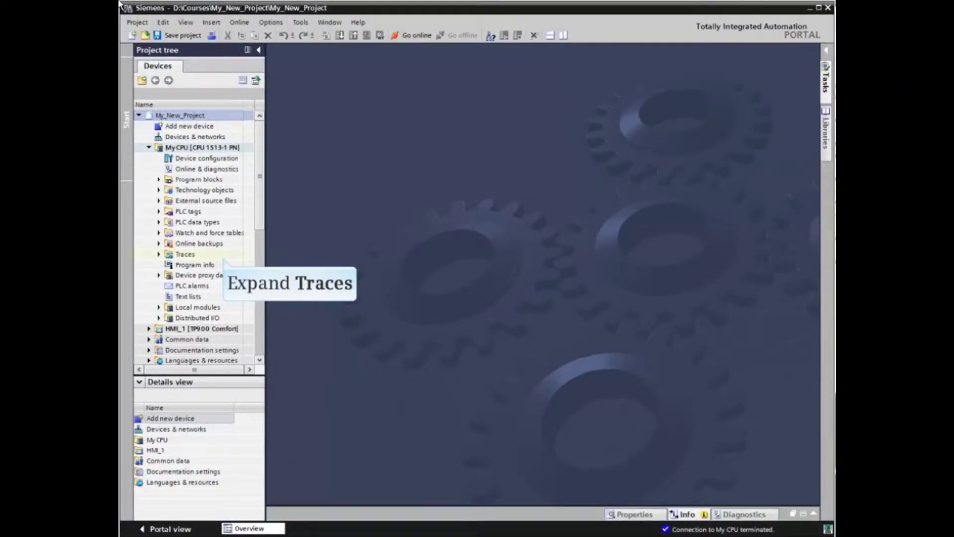
Add a new trace named Trace under the CPU's Traces folder and open its configuration editor
left_click(159, 254)
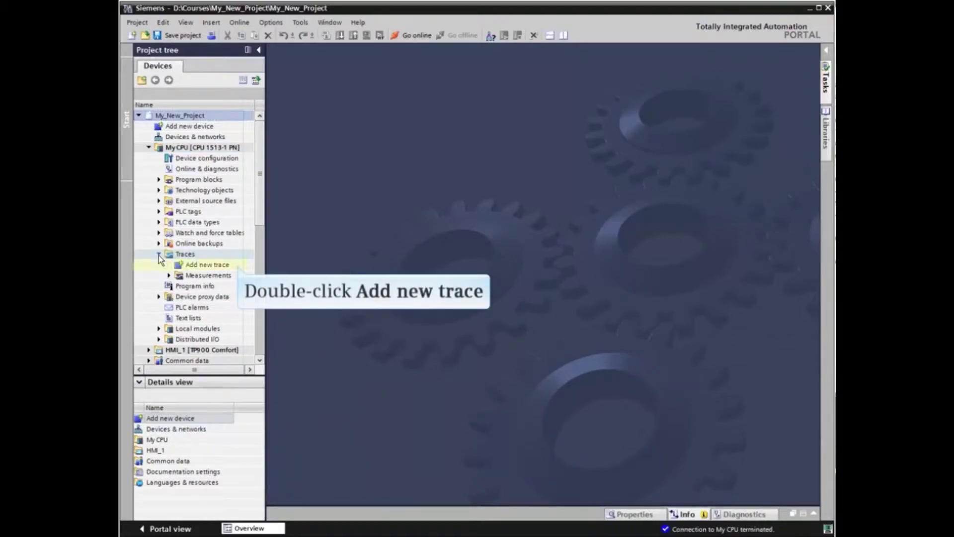
double_click(212, 265)
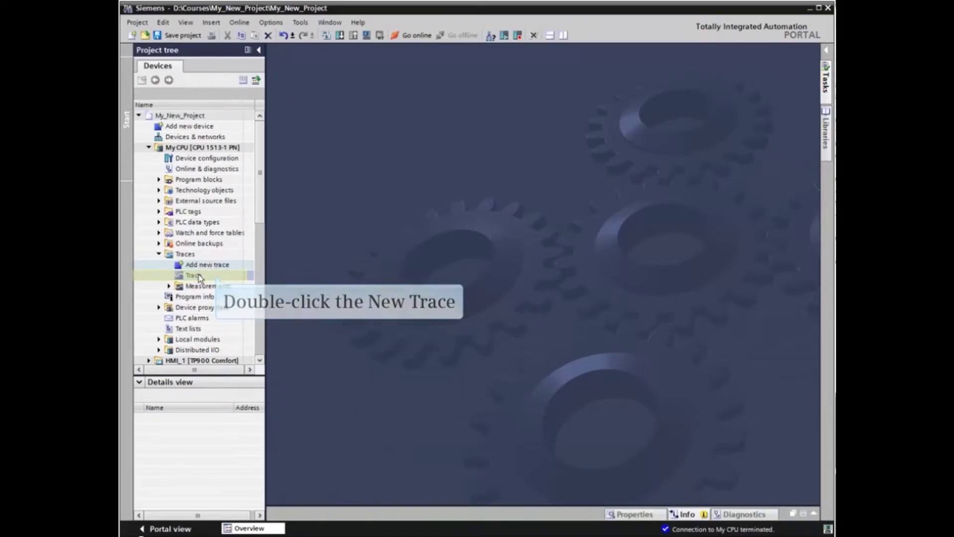
double_click(195, 275)
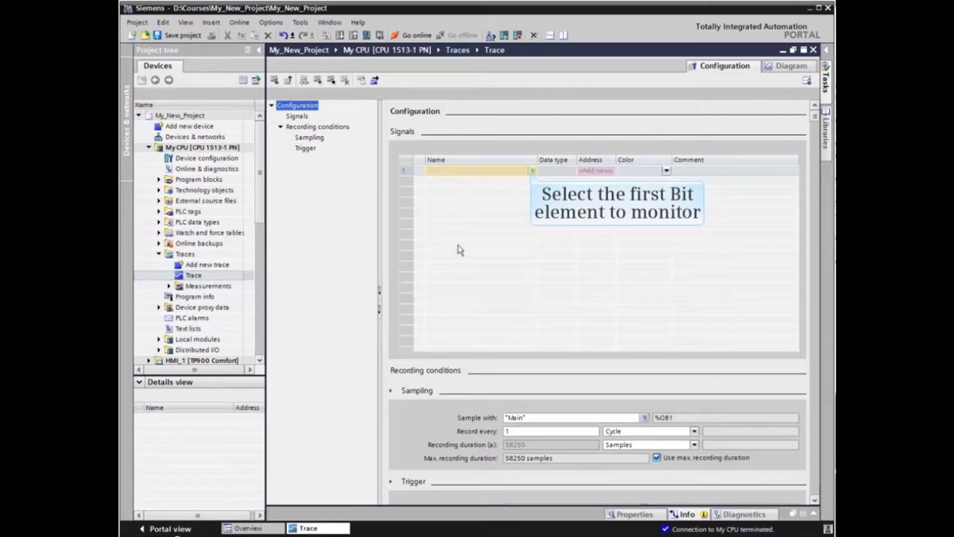
Pick System On, System Off, Count Reset and Count Down from the tag list as signals 1–4
left_click(532, 171)
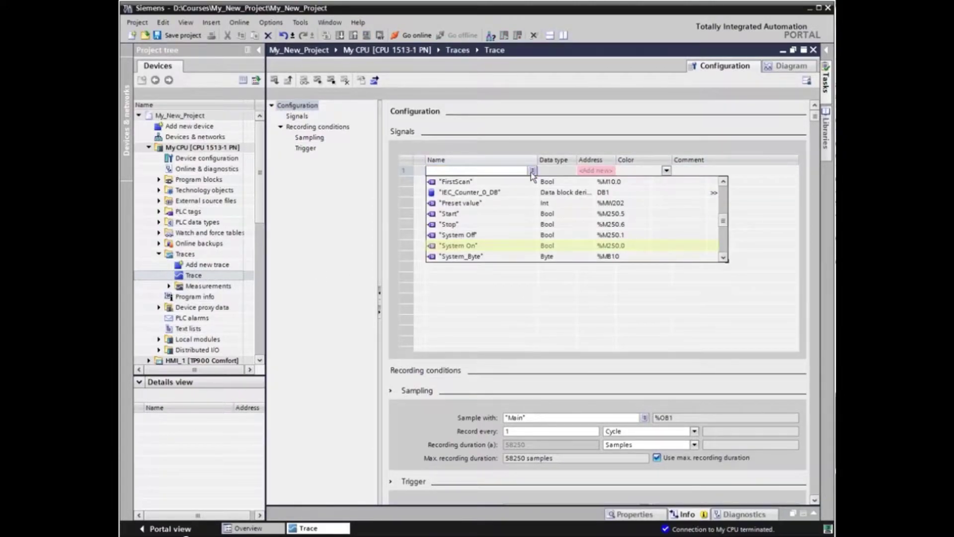
left_click(472, 245)
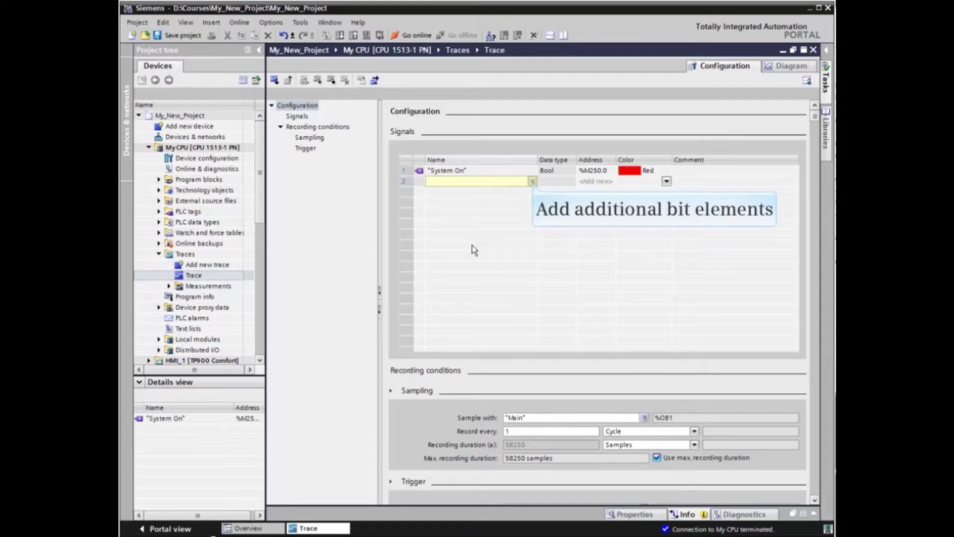
left_click(532, 182)
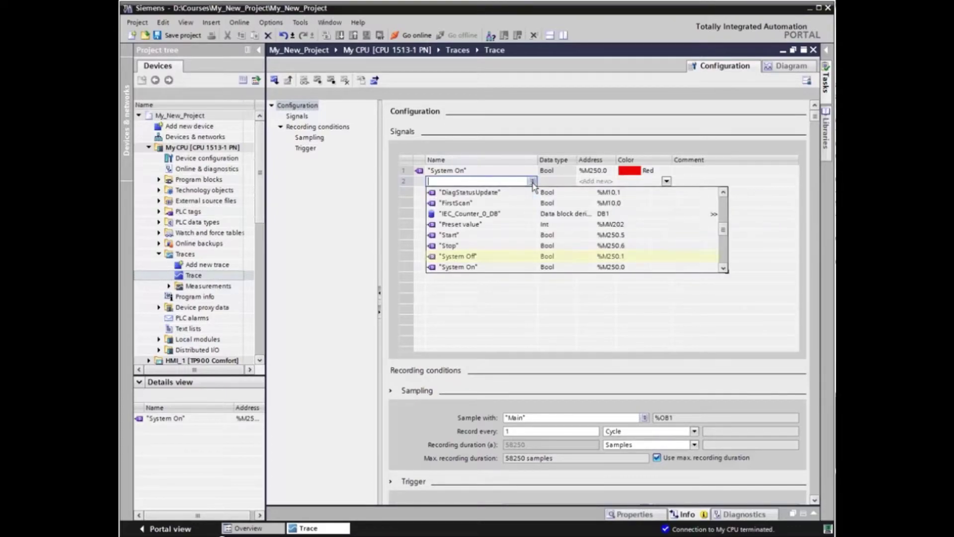
left_click(469, 256)
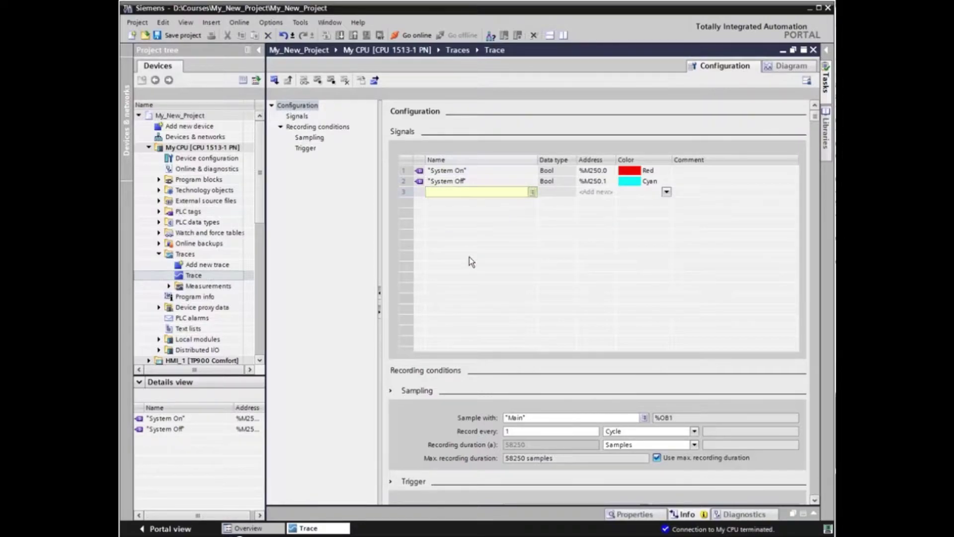
left_click(532, 191)
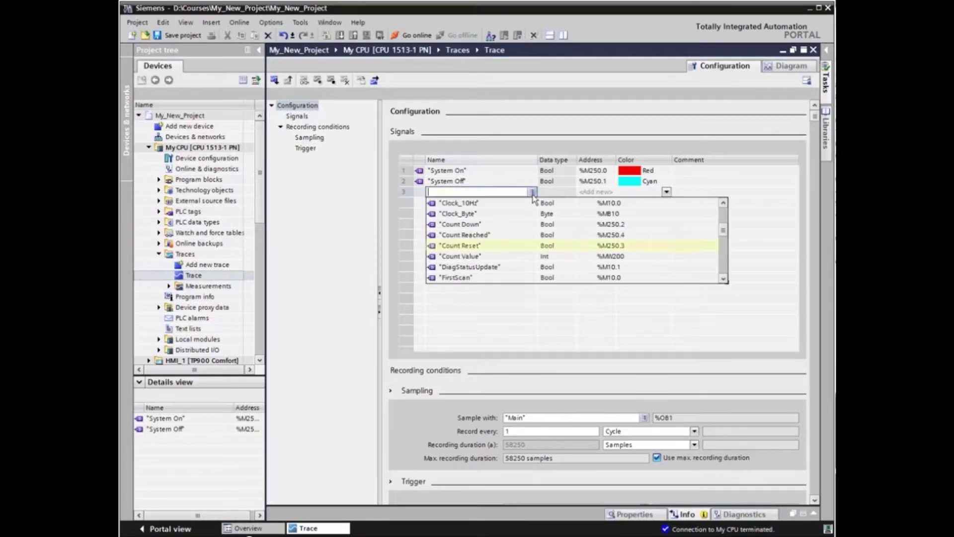
left_click(466, 245)
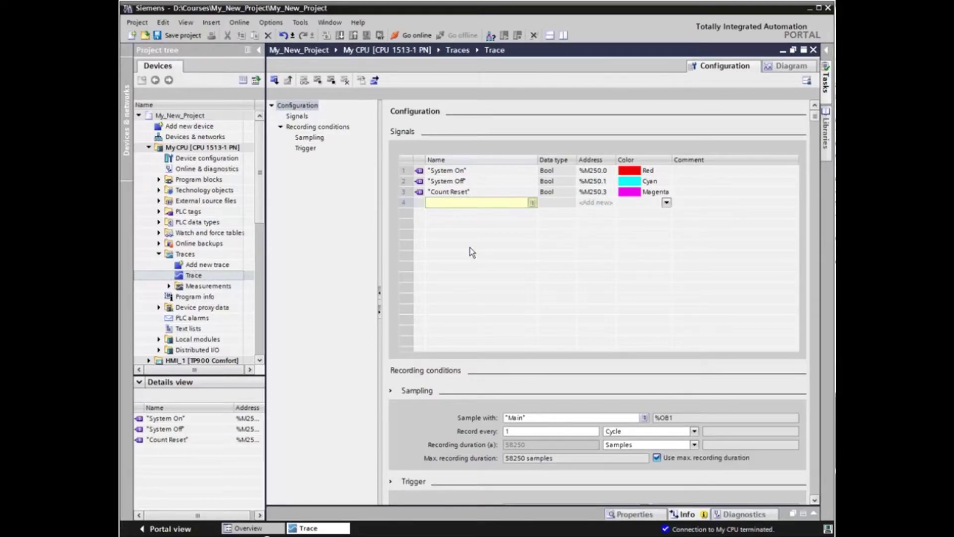
left_click(532, 203)
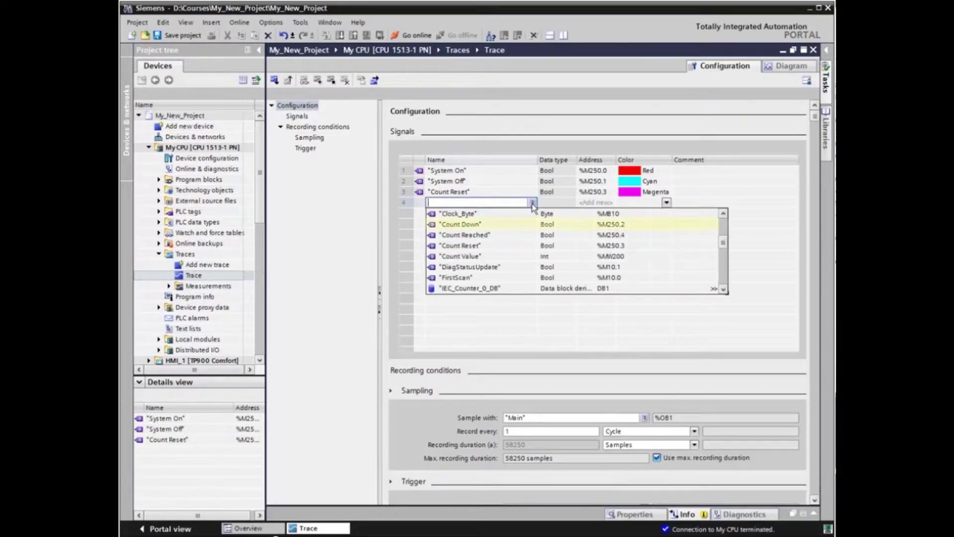
left_click(469, 224)
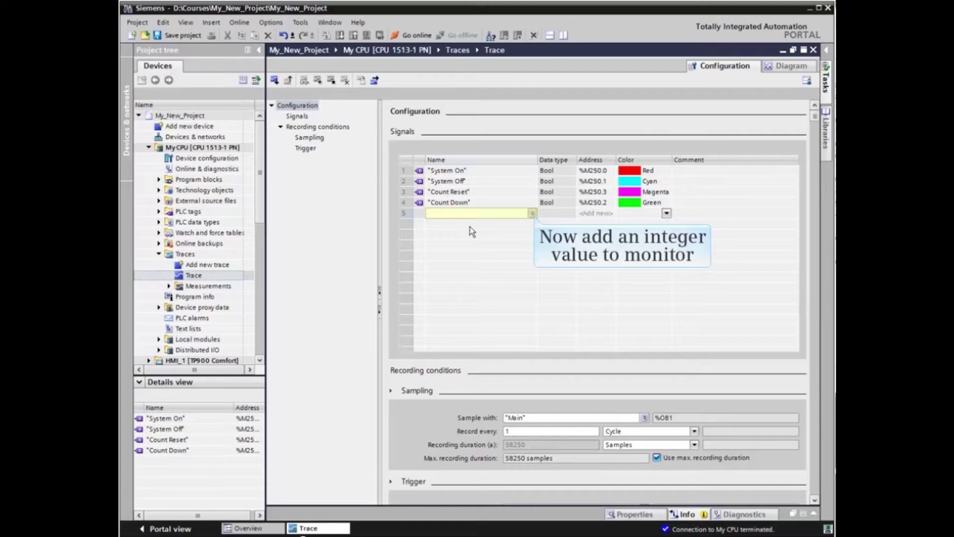
Choose the Int tag Count Value (%MW200) as signal 5
left_click(532, 214)
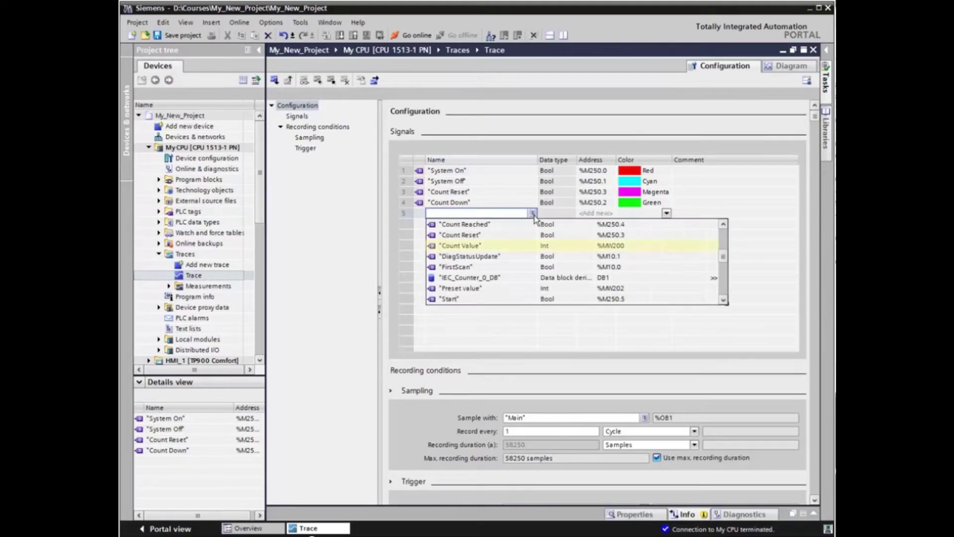
left_click(459, 246)
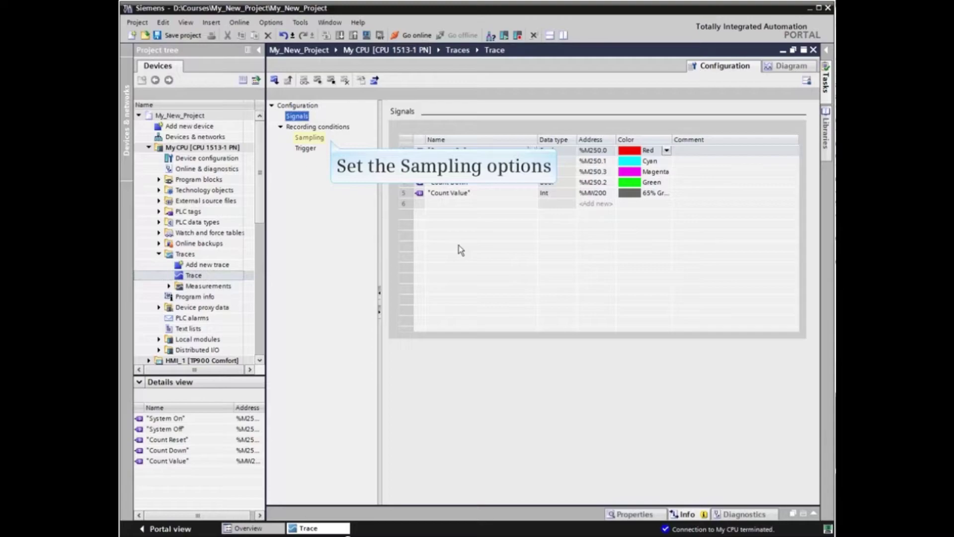
Change the Sampling setting to record every 100 cycles of Main (OB1)
left_click(313, 138)
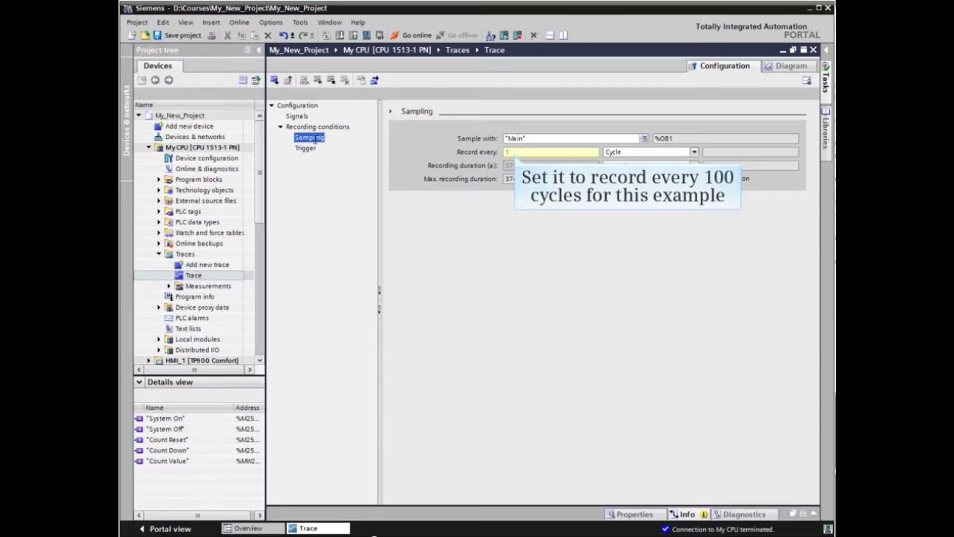
type("00")
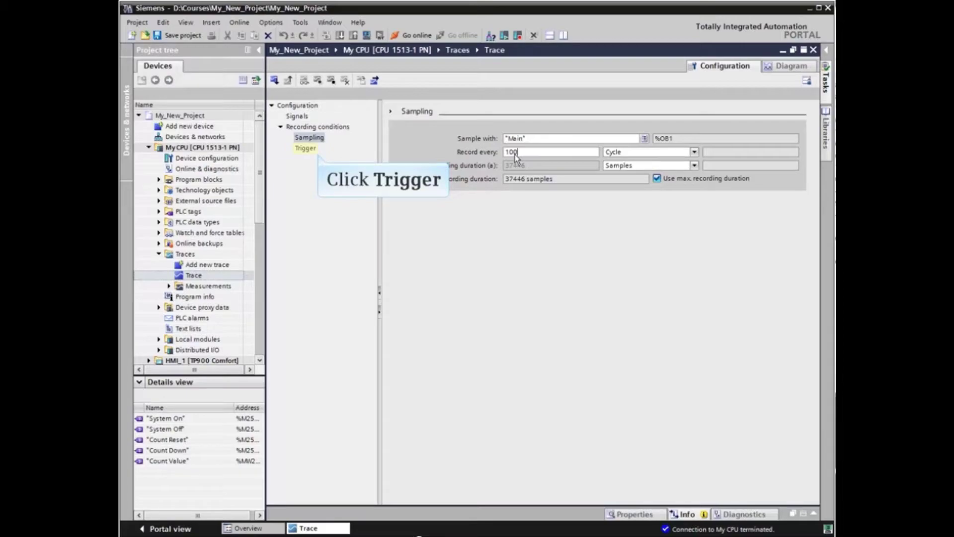
Set the trigger mode to Trigger on tag, using System On (%M250.0) as the trigger tag
left_click(309, 150)
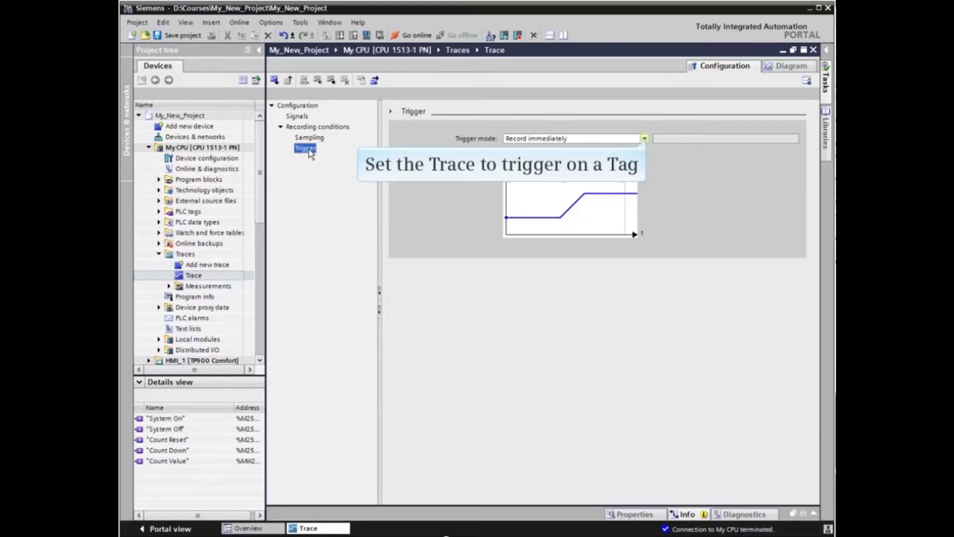
left_click(644, 139)
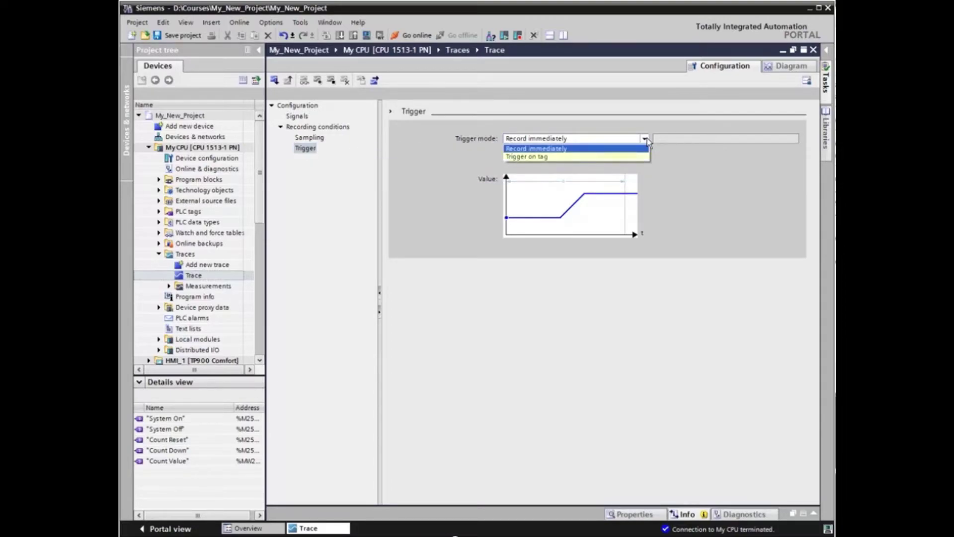
left_click(558, 157)
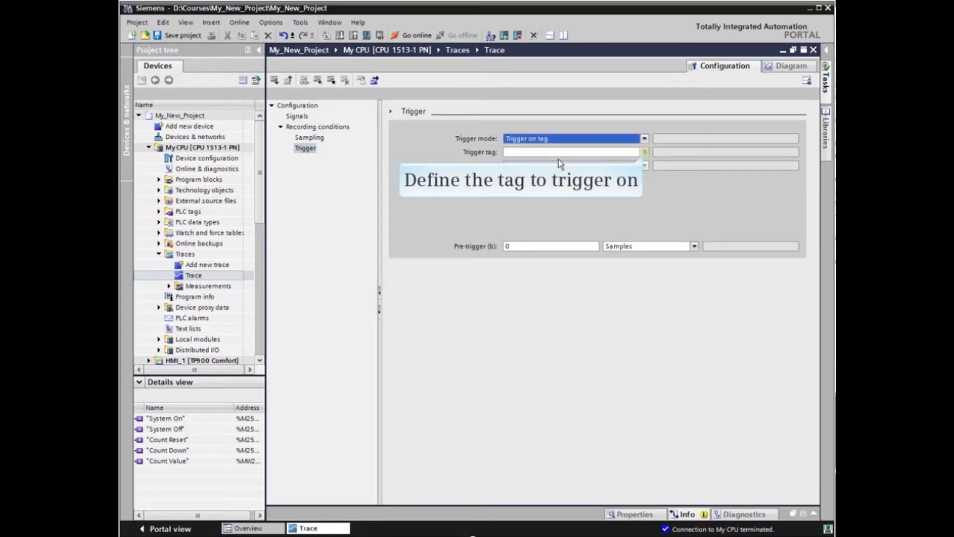
left_click(645, 152)
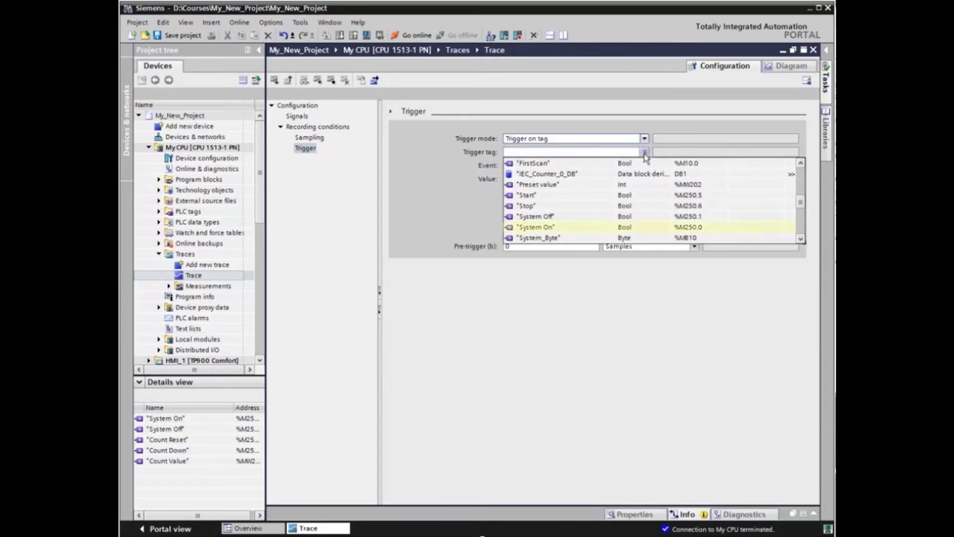
left_click(536, 227)
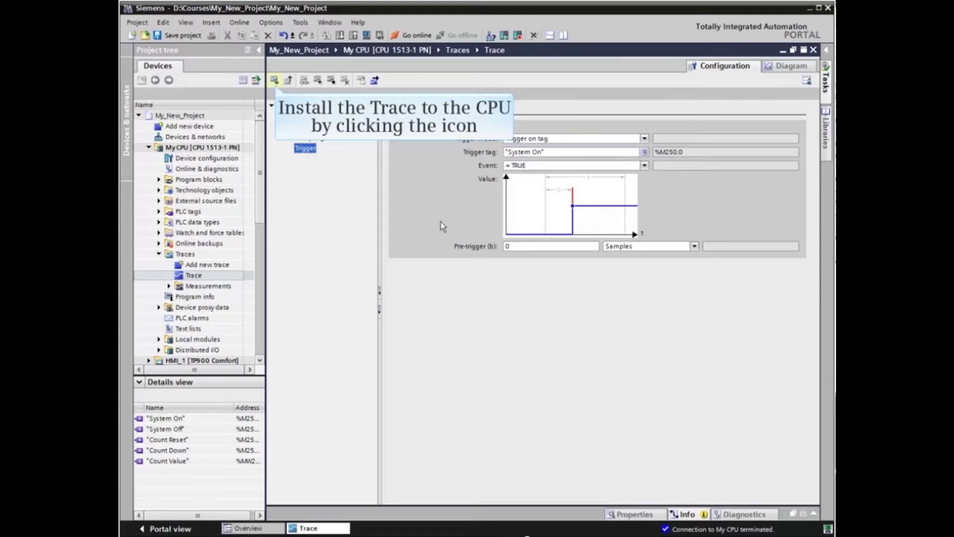
Install the trace on the CPU with tracing enabled, then activate recording
left_click(274, 80)
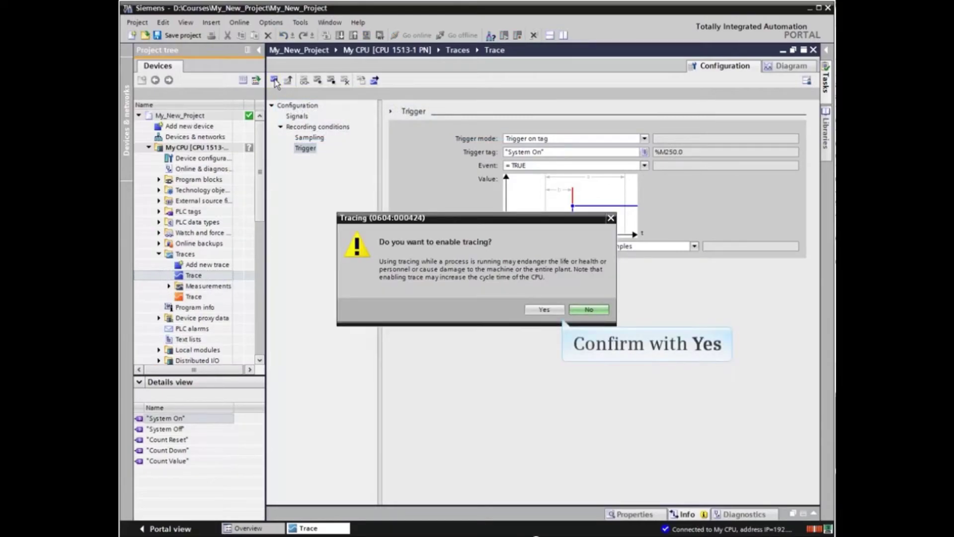
left_click(544, 309)
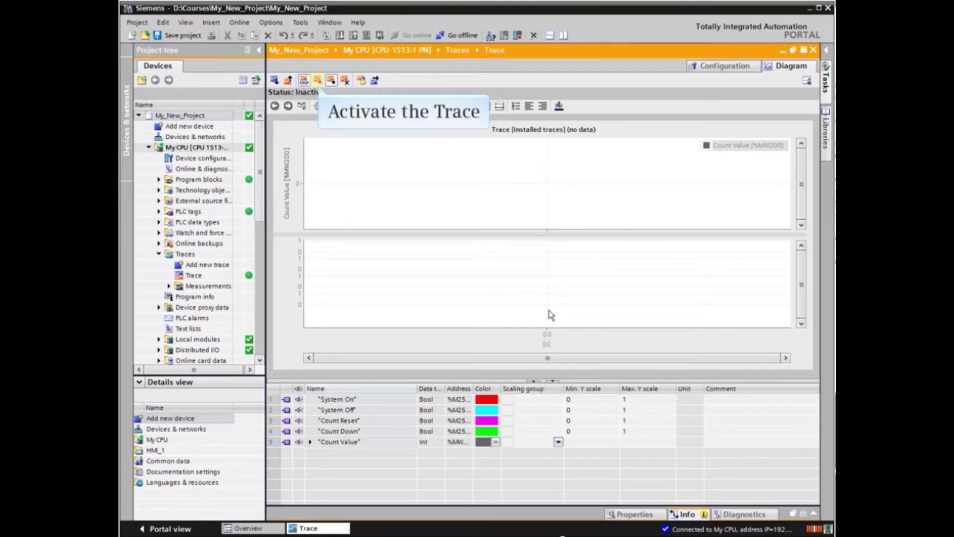
left_click(318, 81)
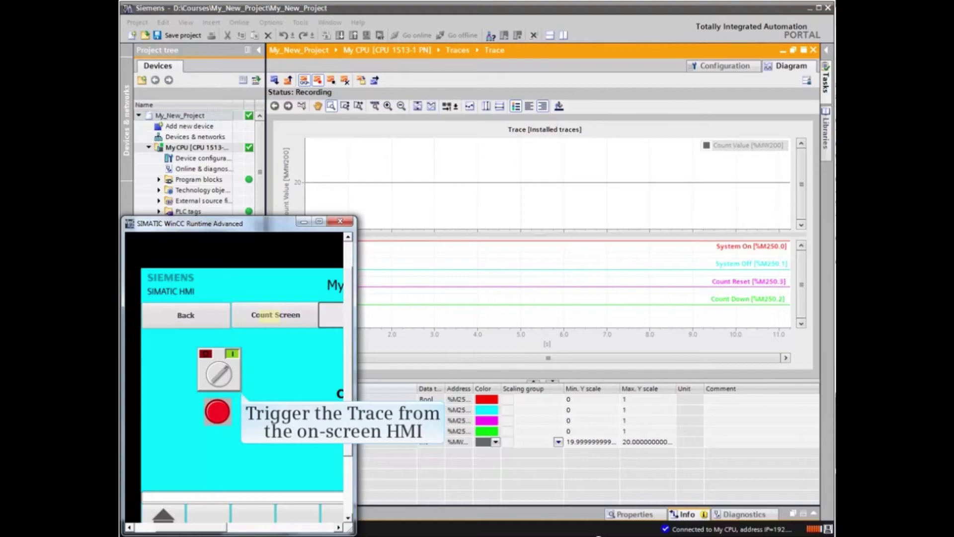
Go to the HMI counter screen and count down from 18 to 13
left_click(268, 315)
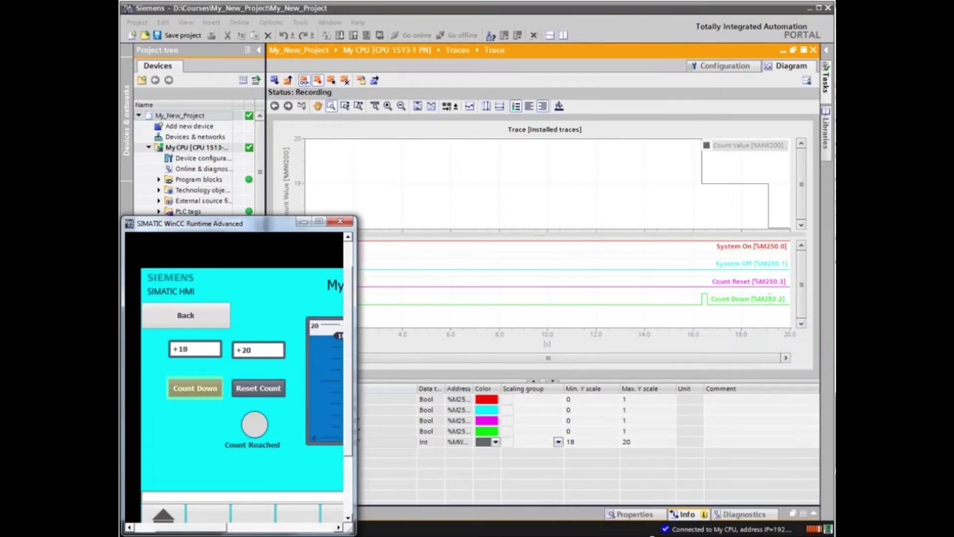
key("space")
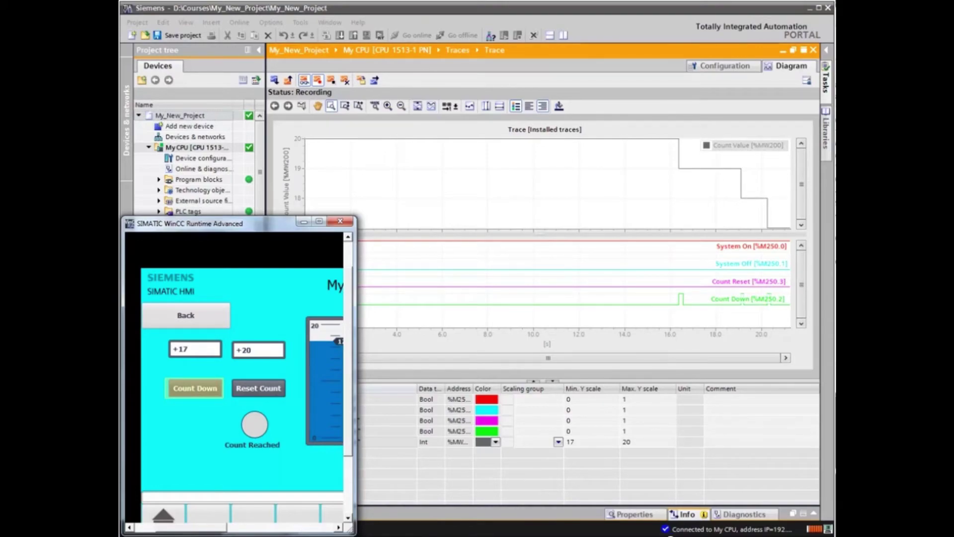
key("space")
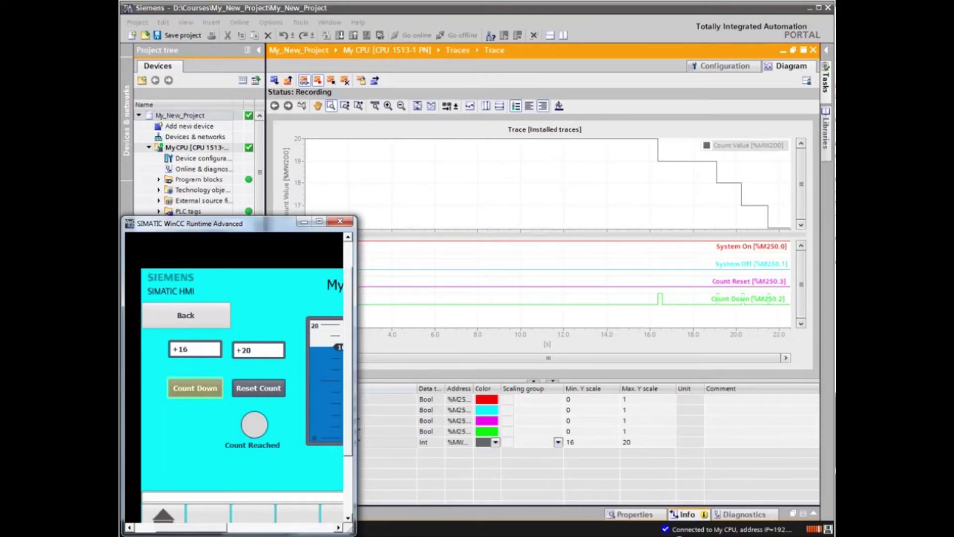
key("space")
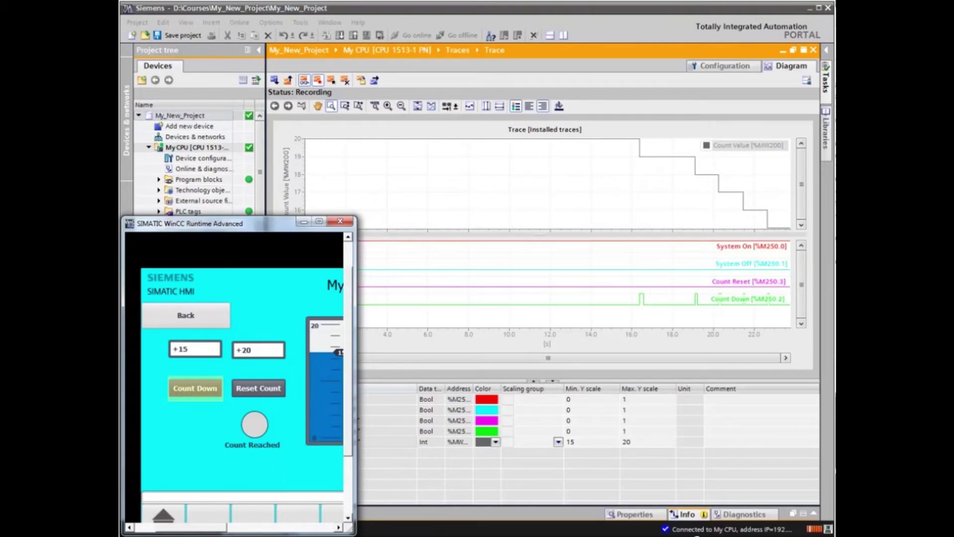
key("space")
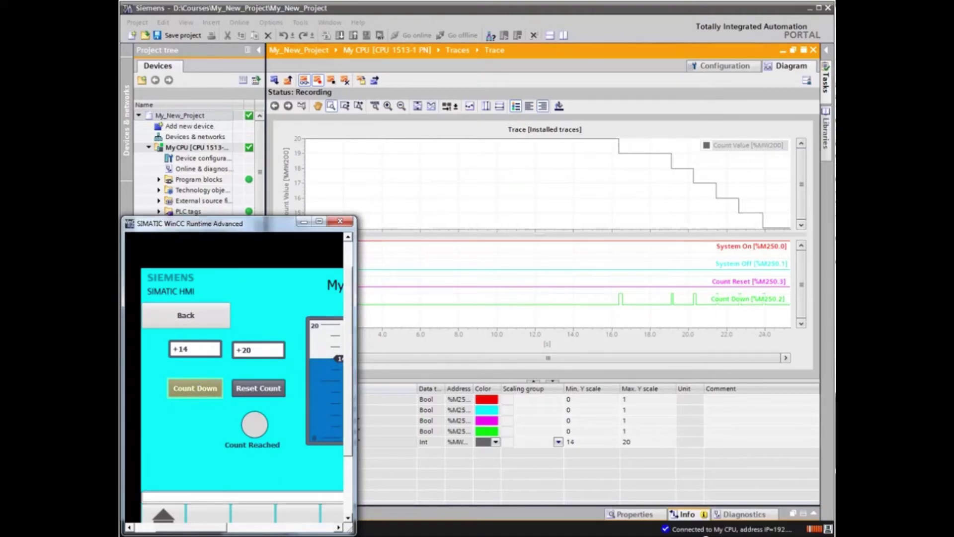
key("space")
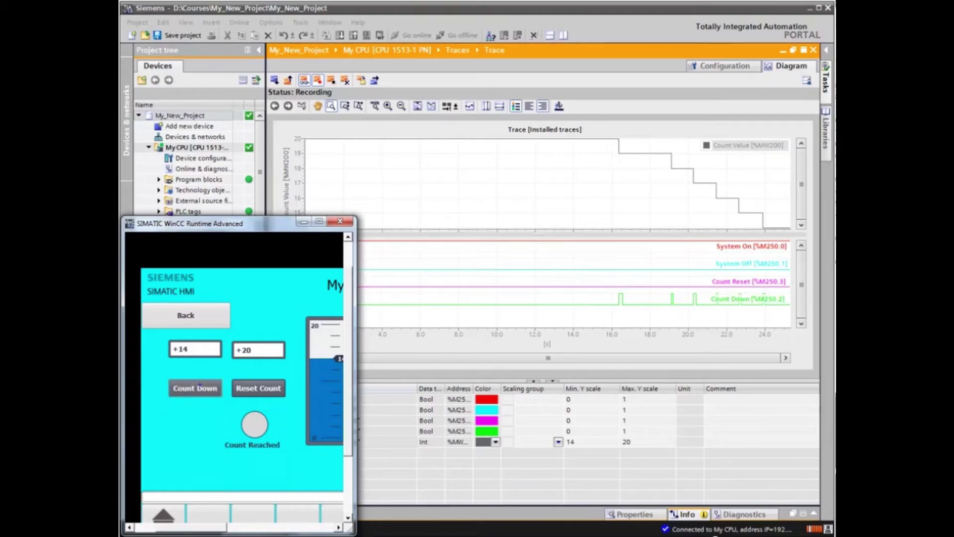
Reset the count to 20, then count down again to 16
key("Tab")
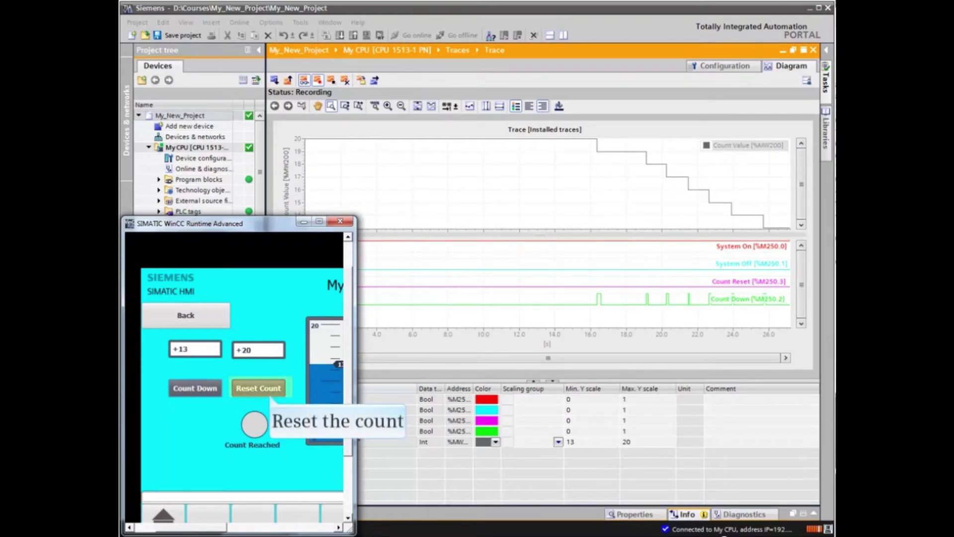
key("space")
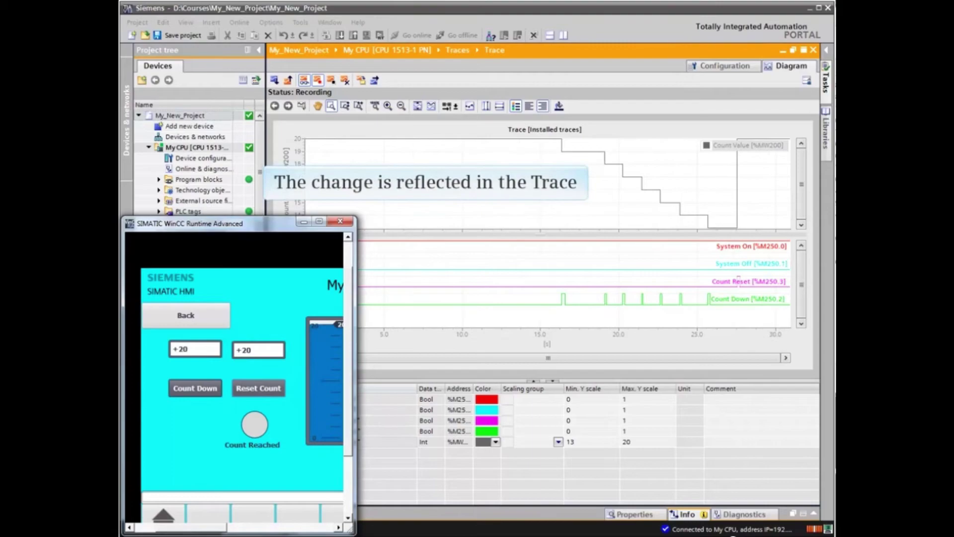
key("shift+Tab")
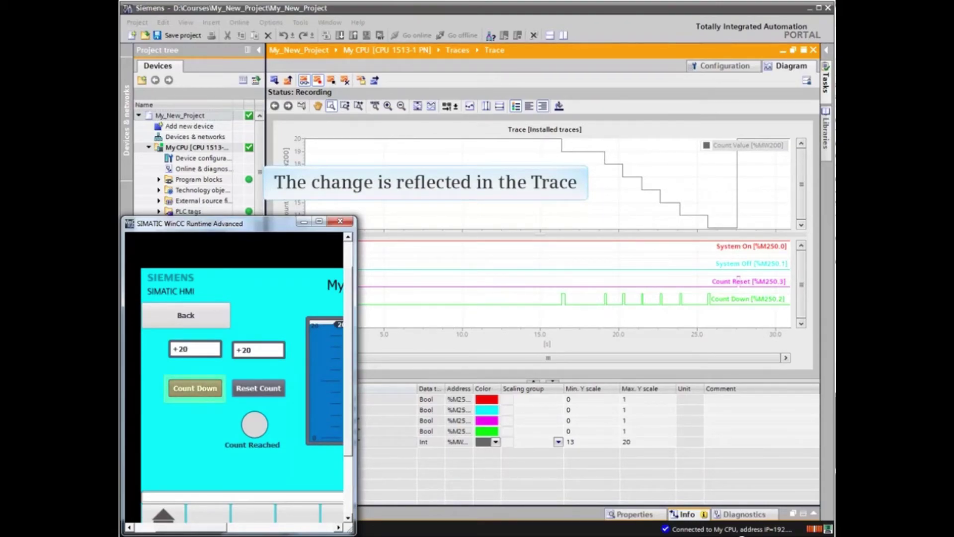
key("space")
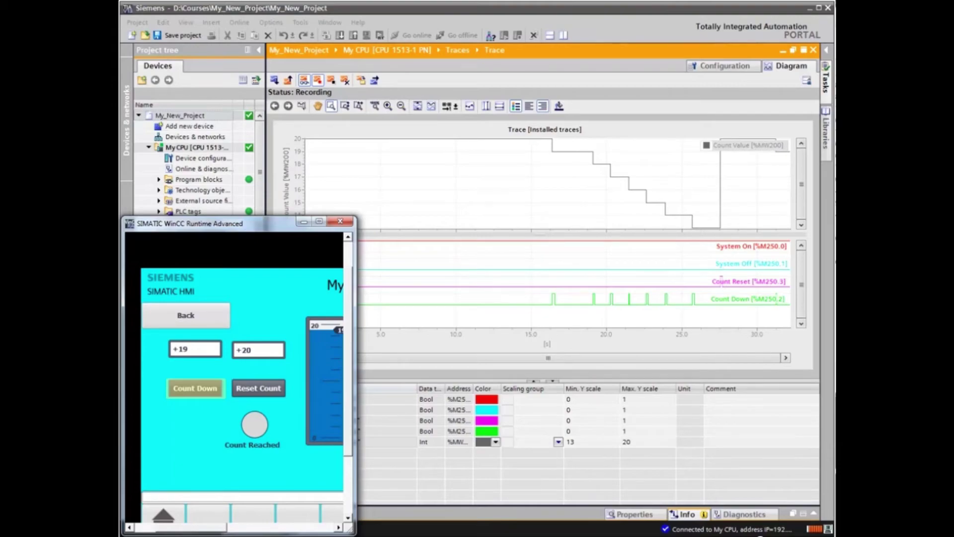
key("space")
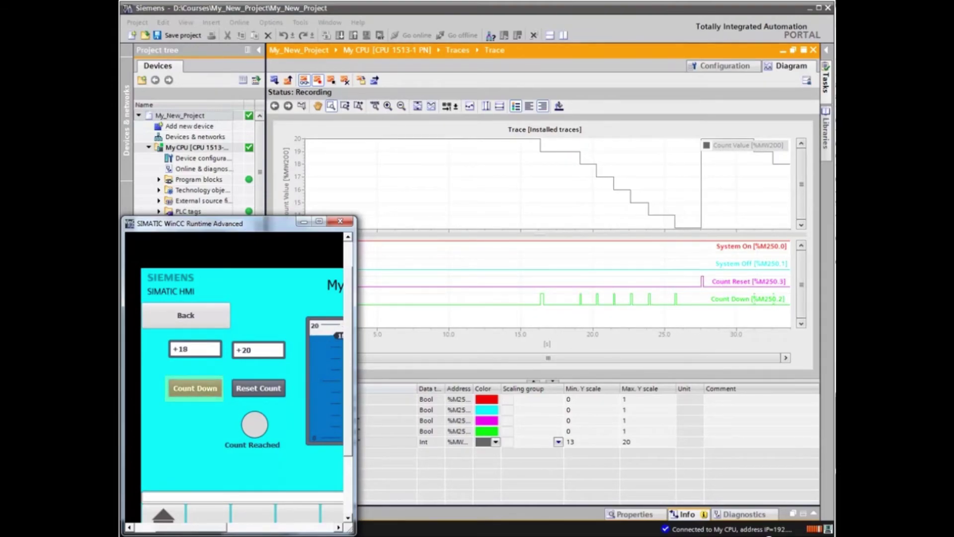
key("space")
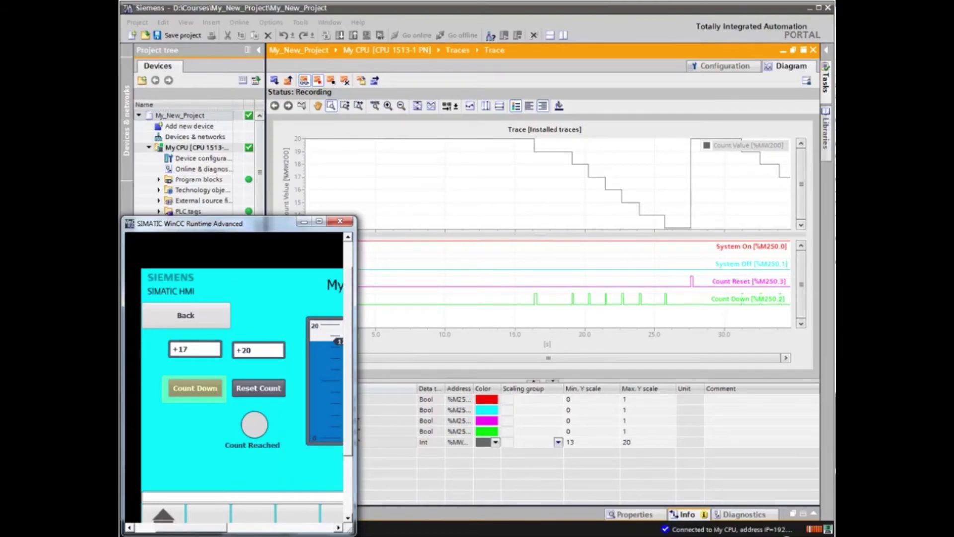
key("space")
key("shift+Tab")
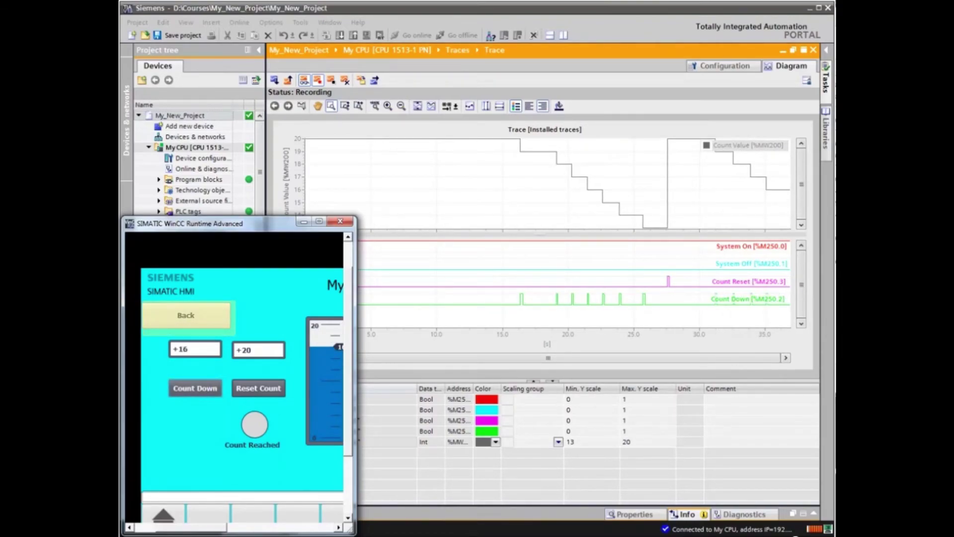
Return to the HMI main screen and switch the system on, off, then on again
key("space")
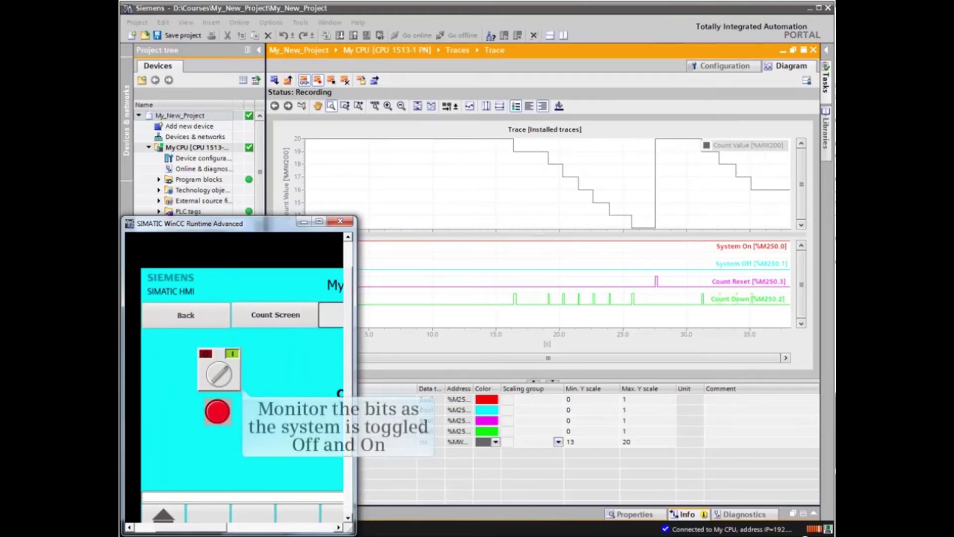
key("Tab")
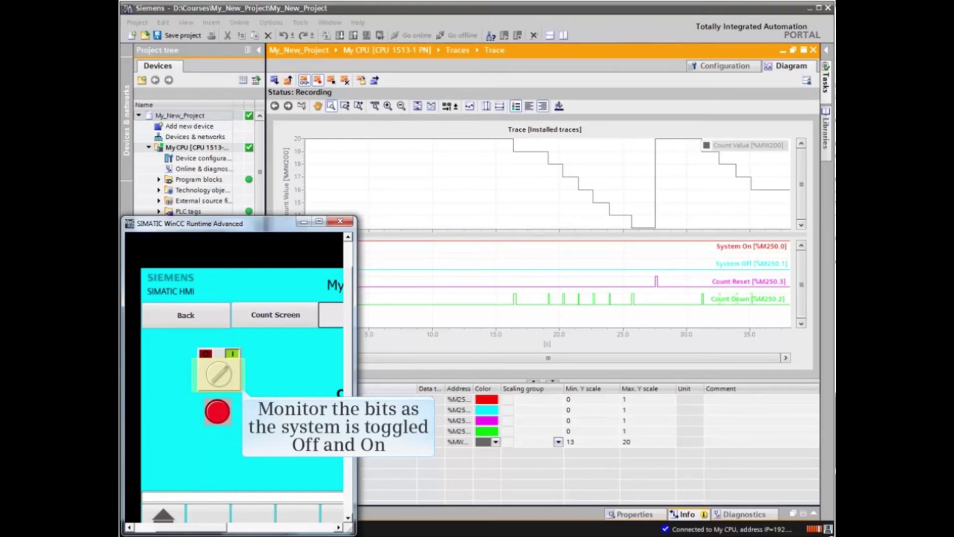
key("space")
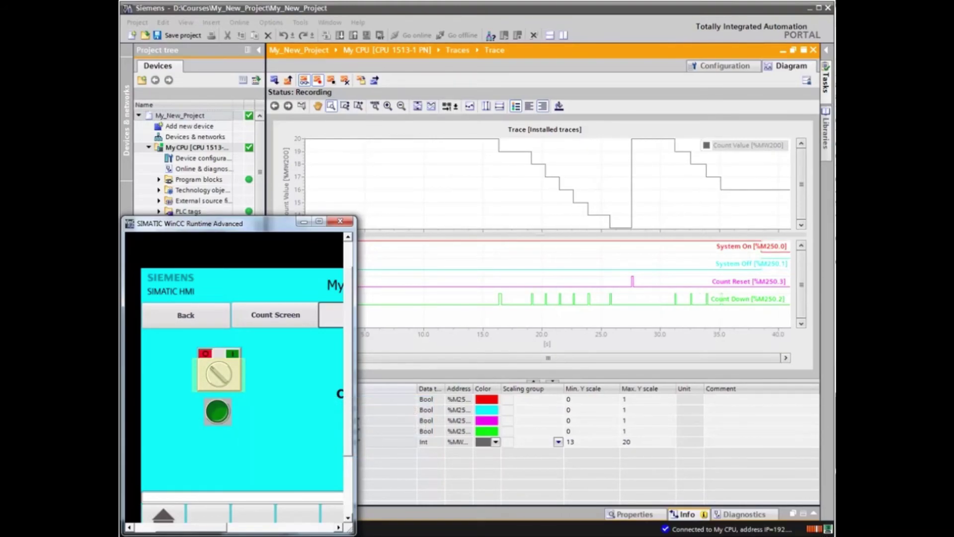
key("space")
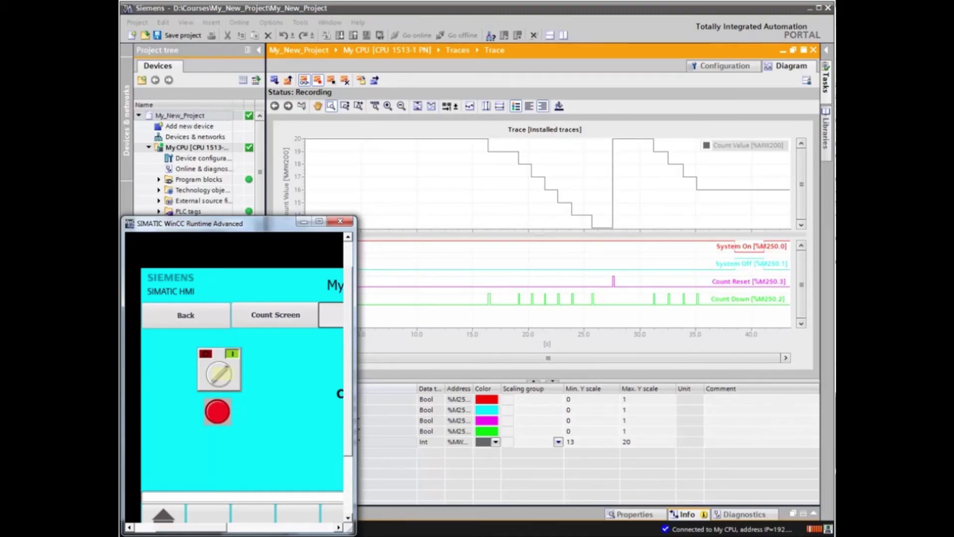
key("space")
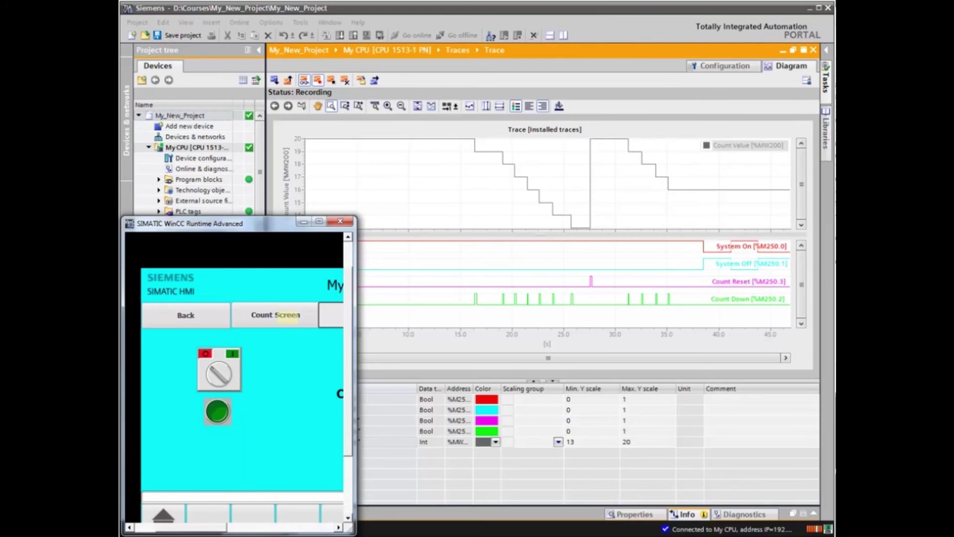
Switch the HMI back to the counter screen, still showing 16
left_click(288, 318)
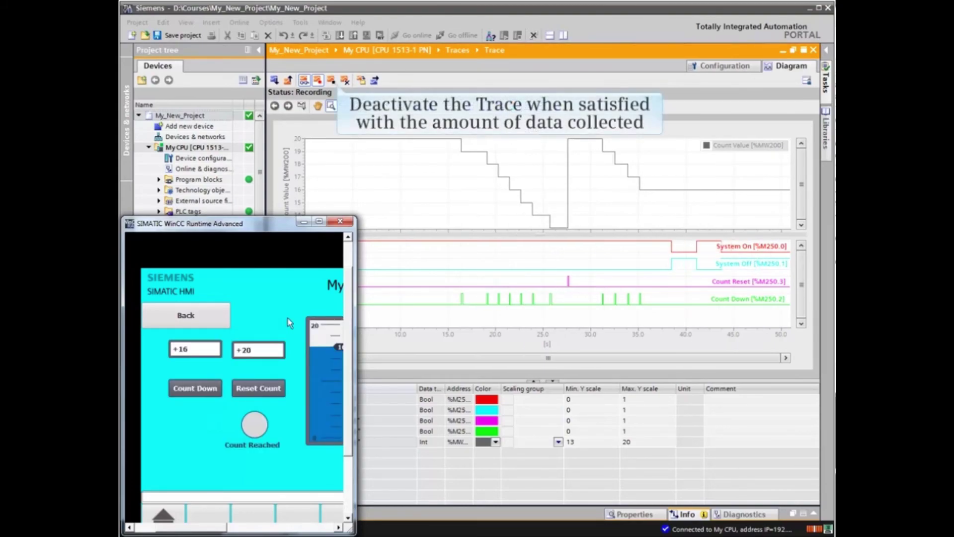